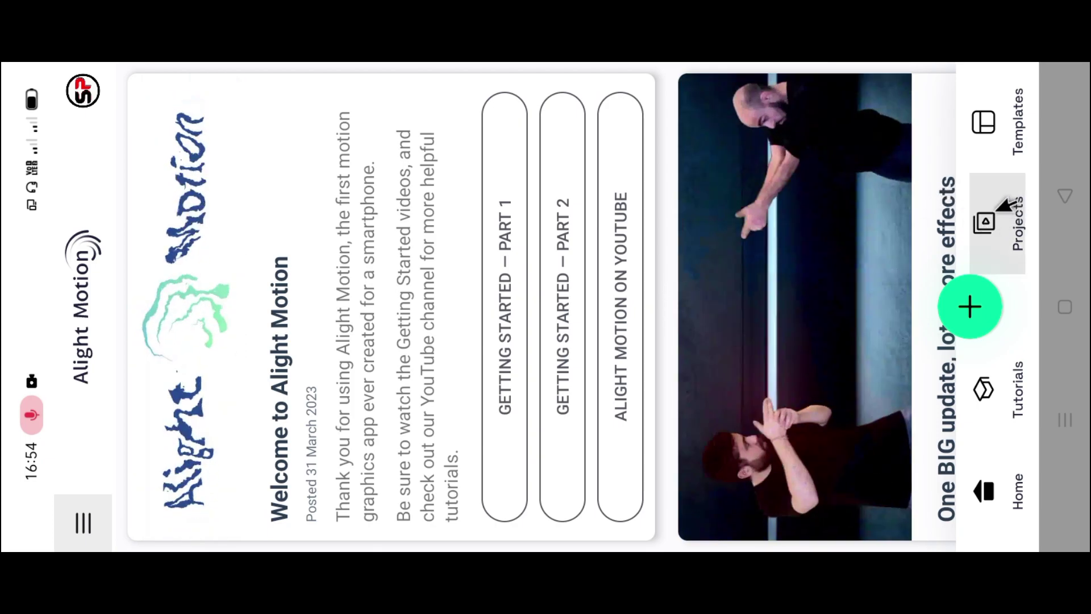
- Open the 'Beat Mark SAHIBSK 05' project from the saved Projects list
left_click(1016, 207)
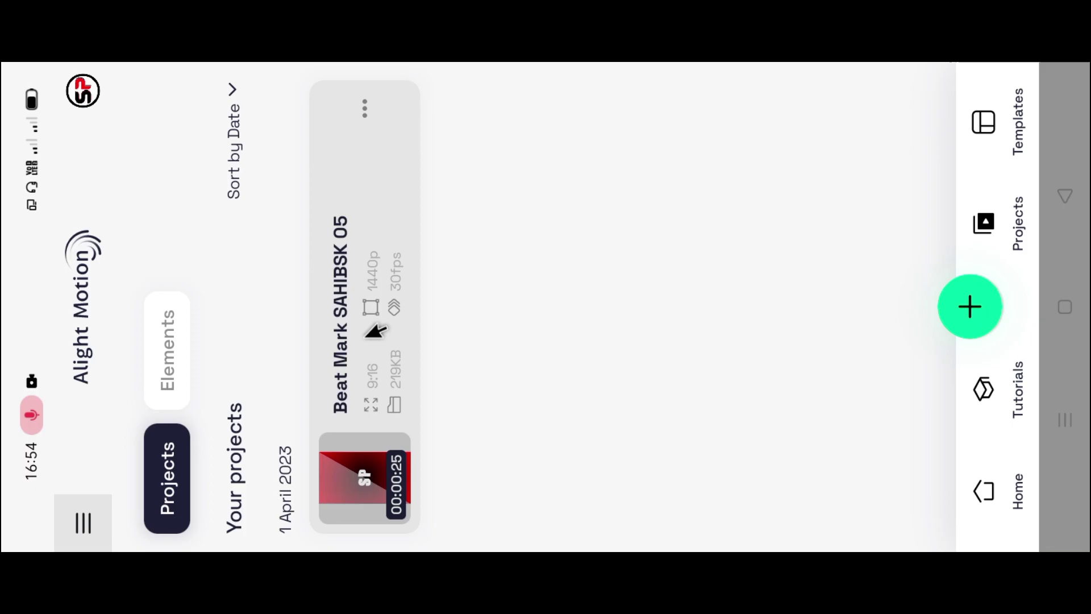
left_click(375, 331)
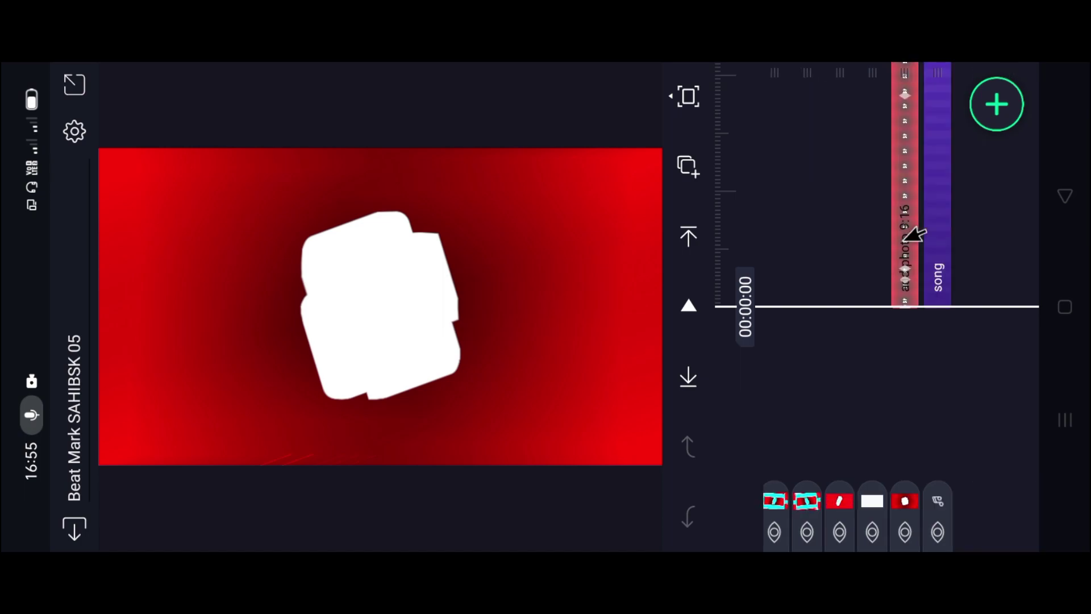
- Fill the first 'add photo 9:16' layer with the orange-toned portrait from the gallery
left_click_drag(866, 232, 881, 336)
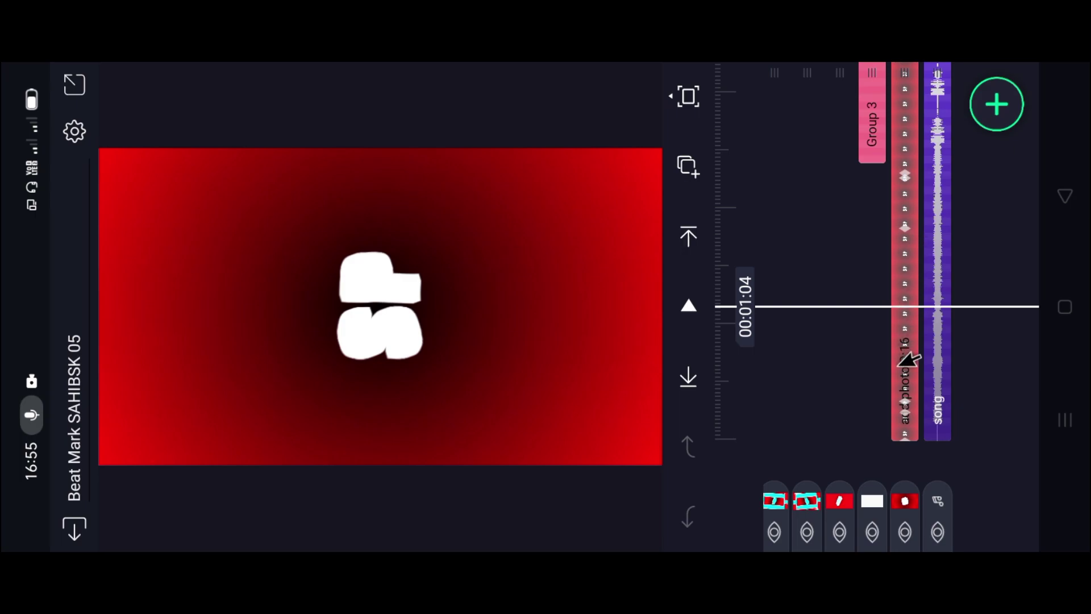
left_click(904, 347)
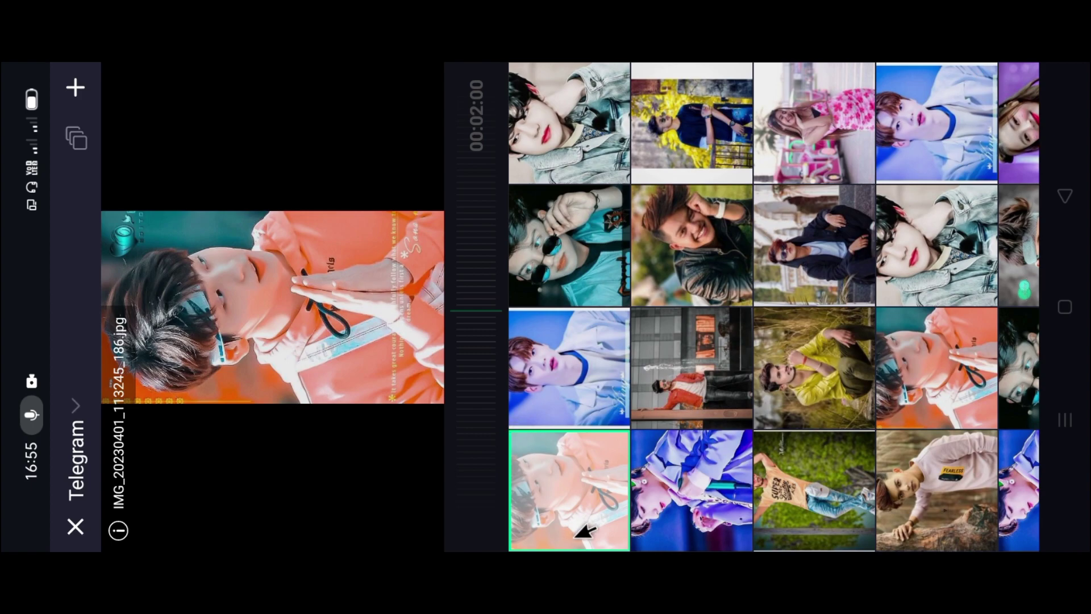
left_click(83, 87)
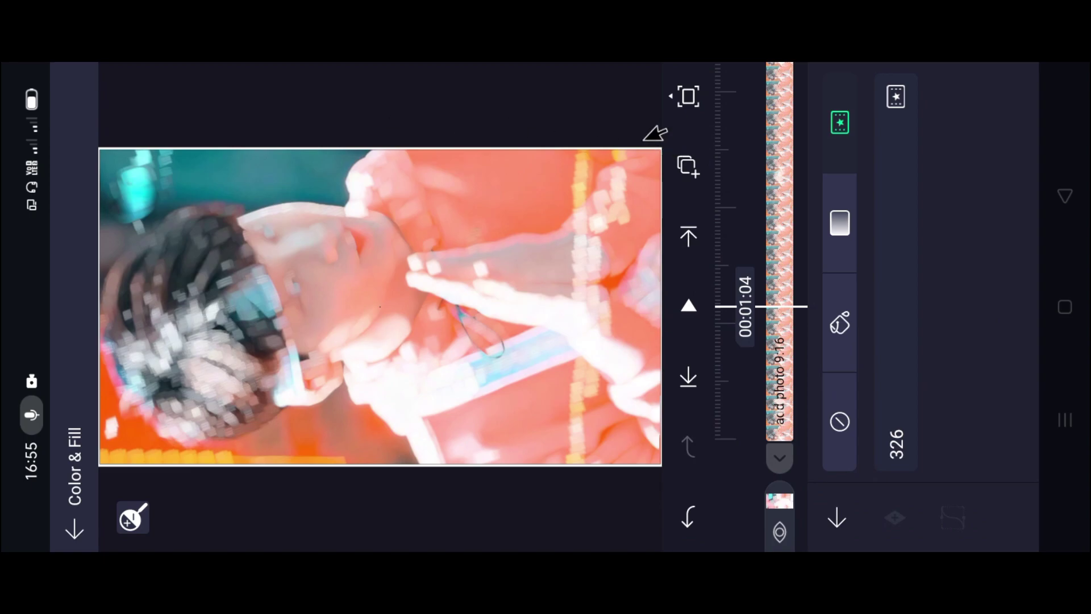
left_click(652, 113)
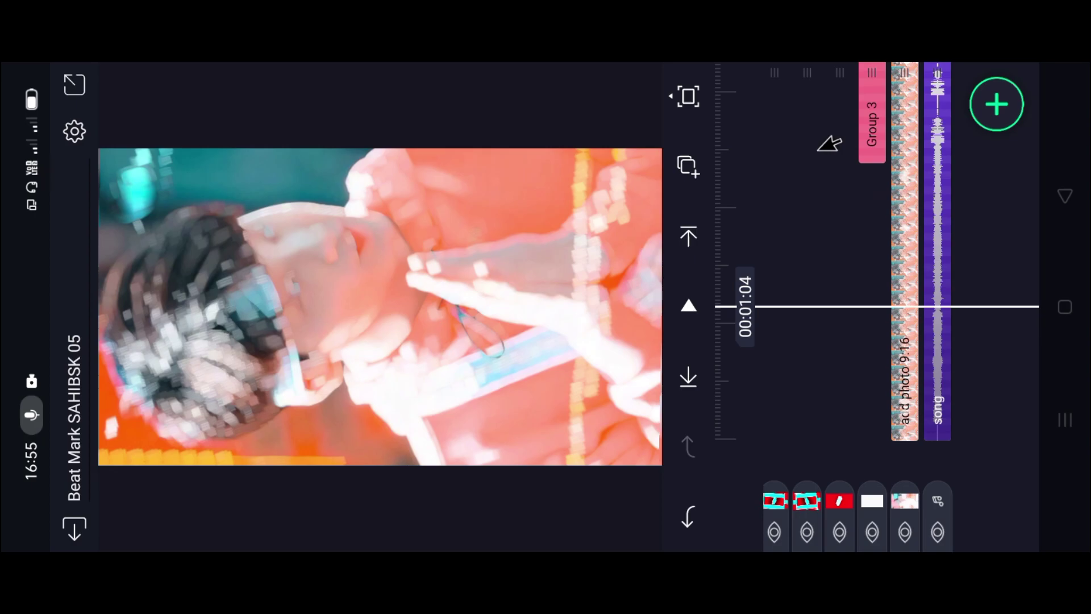
- Set the red photo layer's fill near 00:13:05 to the blue-shirt portrait image
left_click_drag(829, 143, 858, 228)
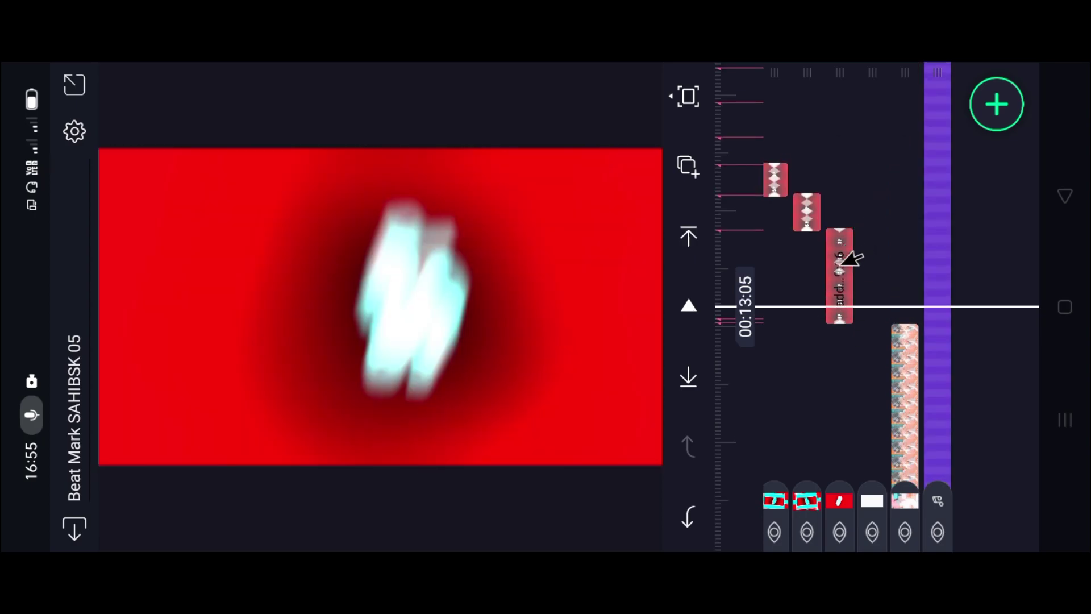
left_click(839, 264)
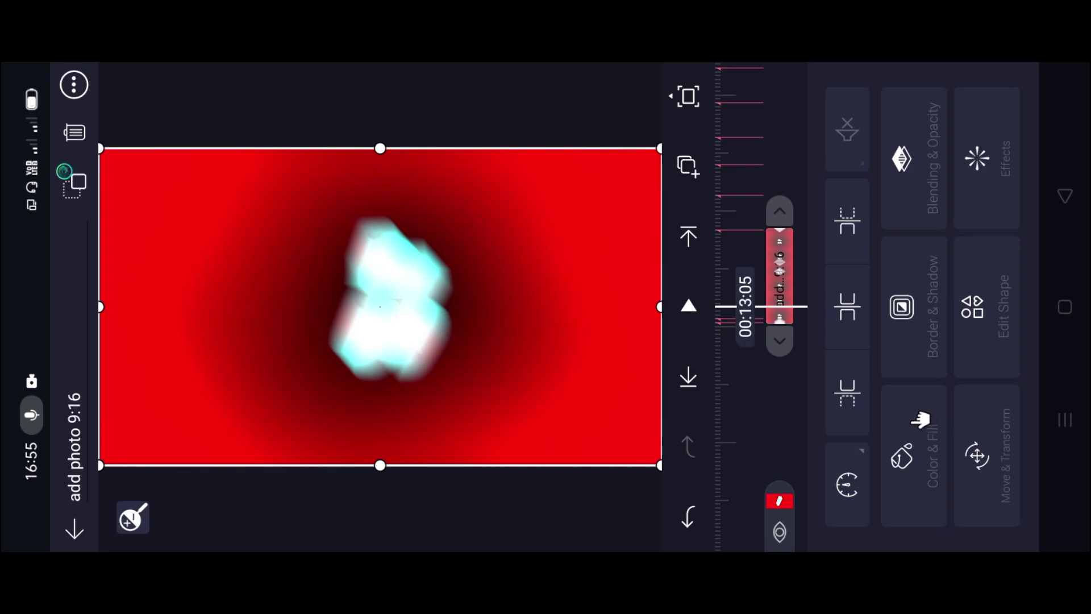
left_click(920, 419)
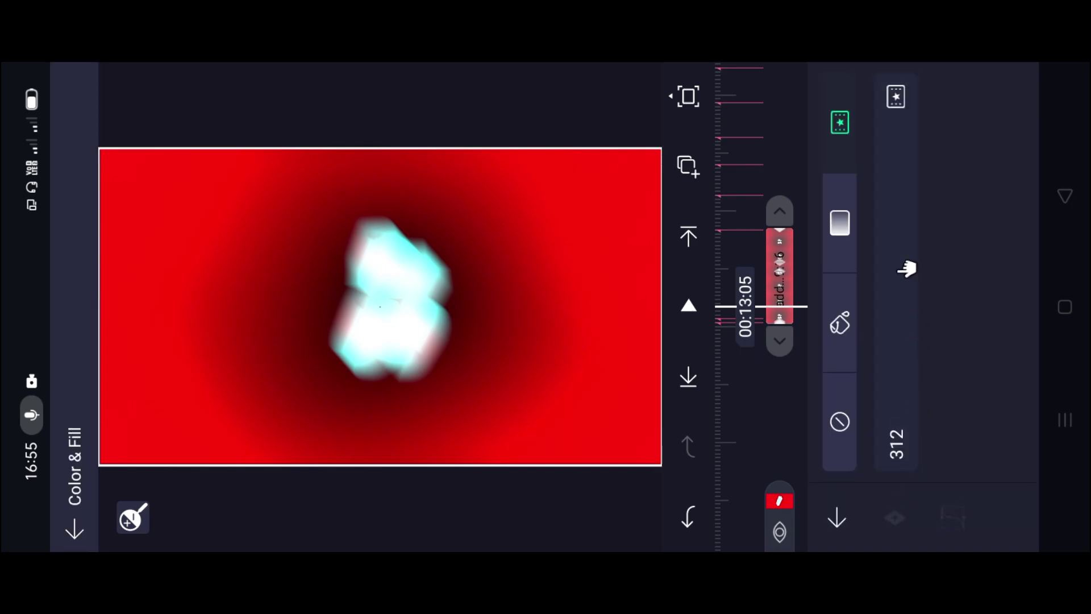
left_click(908, 268)
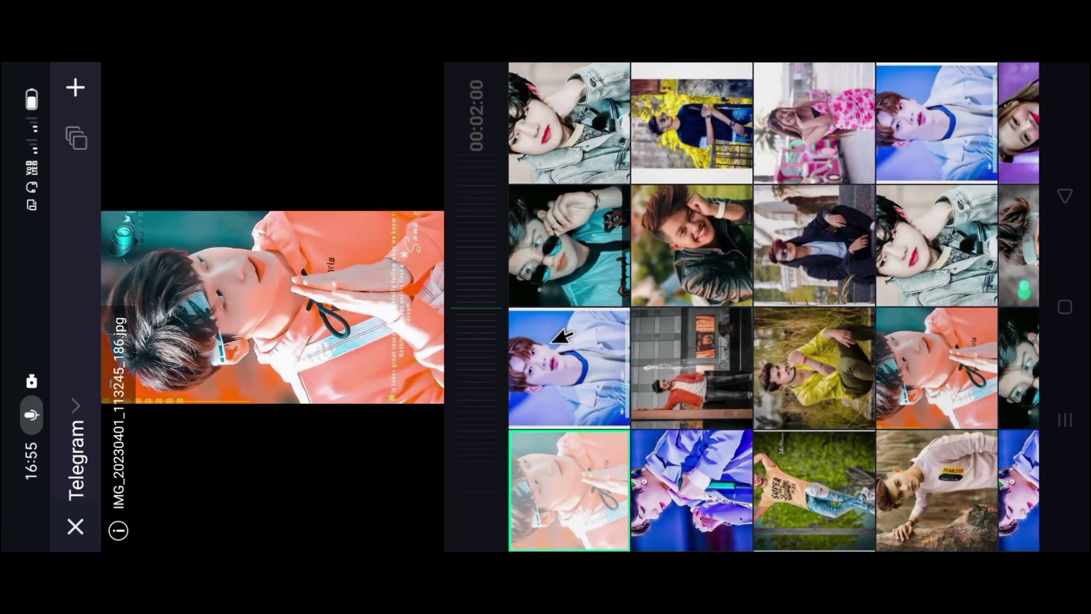
left_click(545, 335)
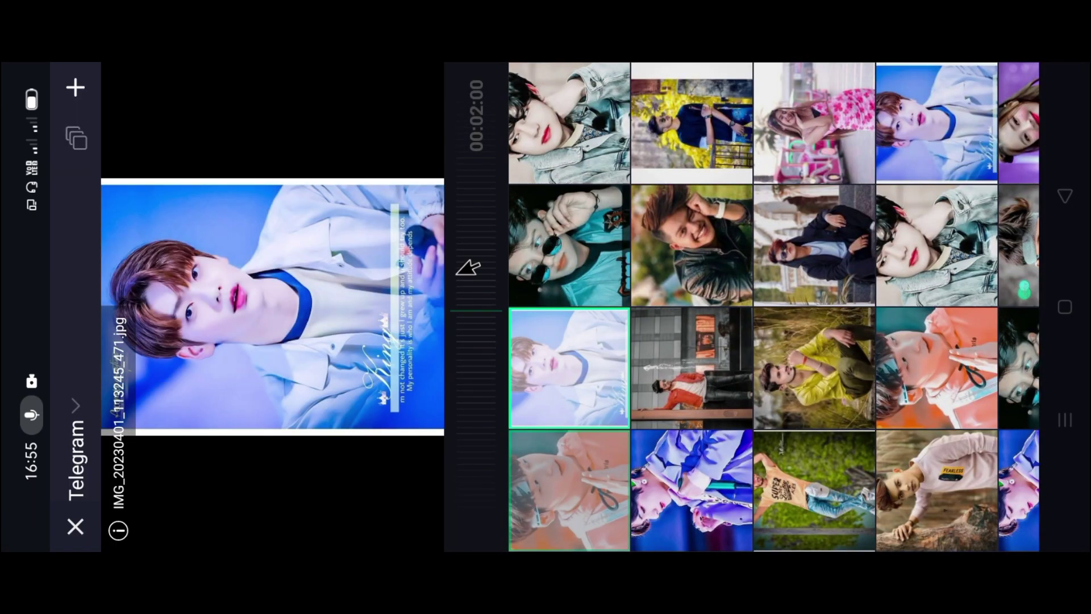
left_click(79, 86)
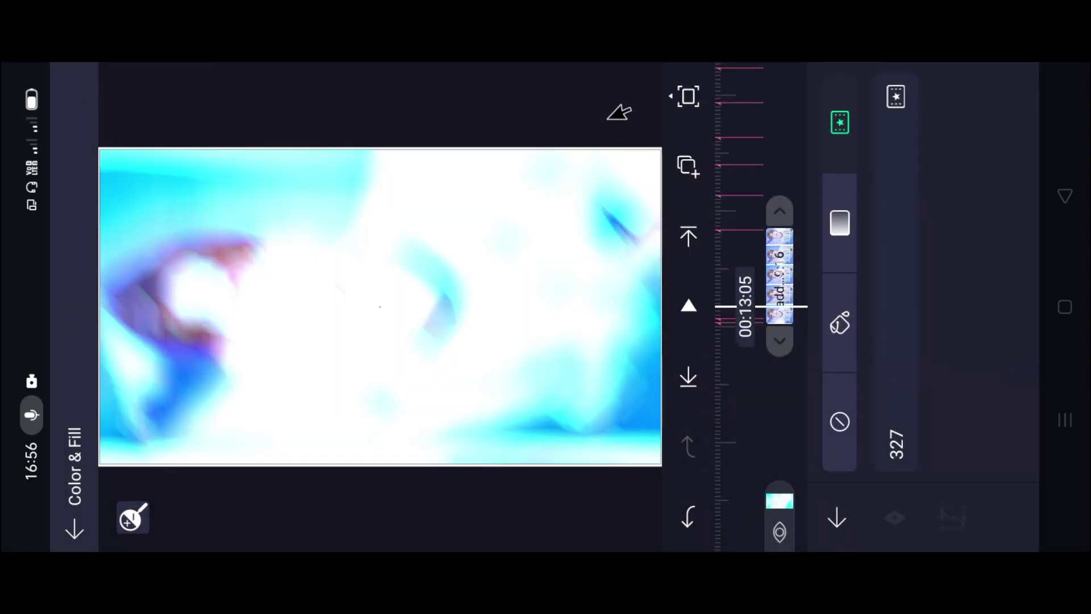
left_click(837, 518)
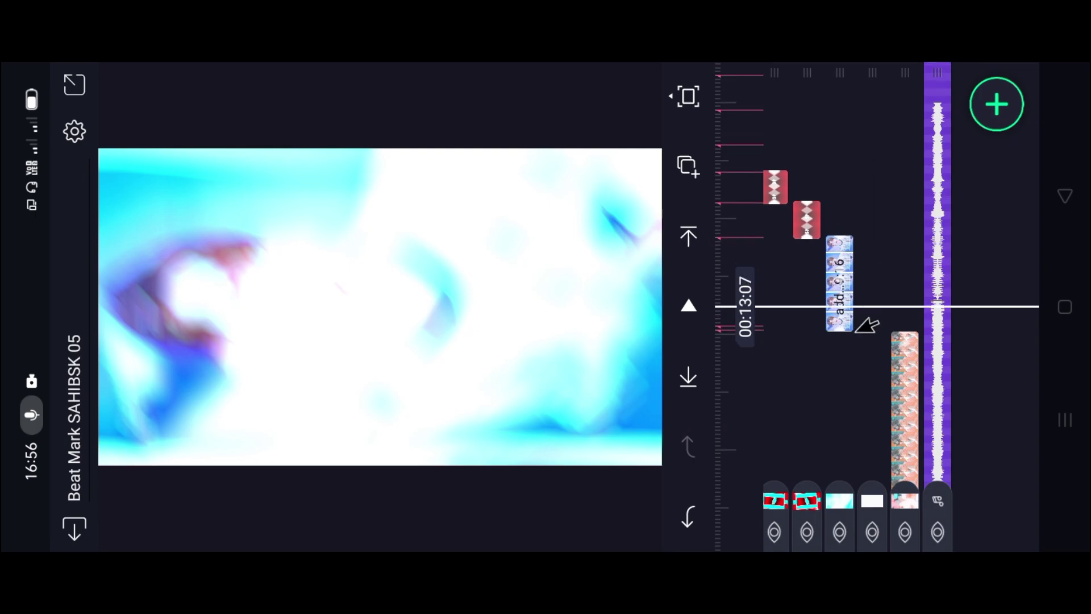
mouse_move(866, 325)
left_mouse_down()
mouse_move(872, 390)
mouse_move(873, 349)
left_mouse_up()
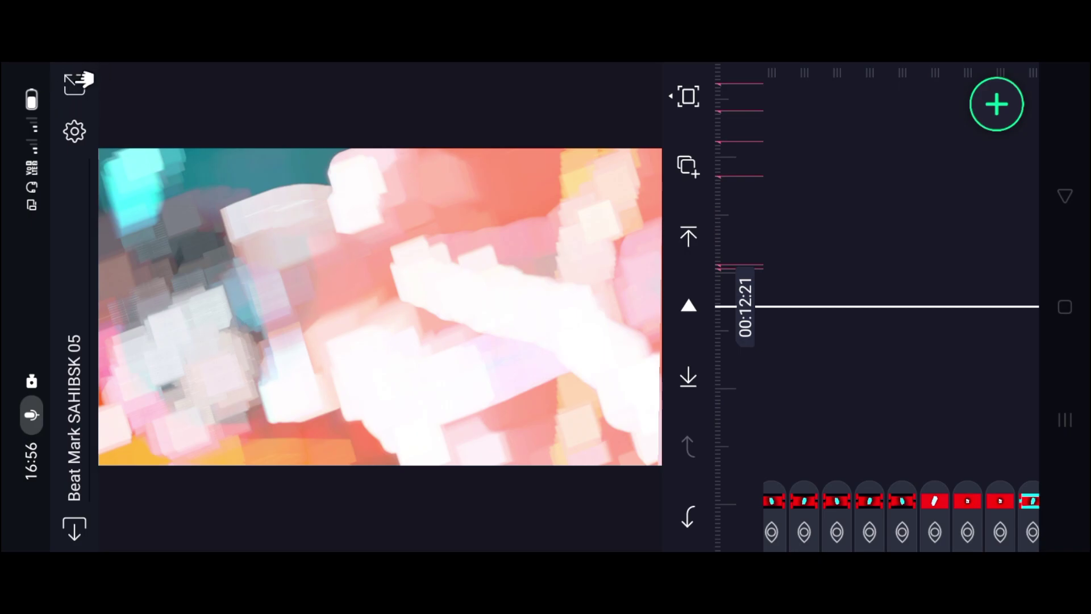
- Export the project as an MP4 video at 1440p
left_click(79, 82)
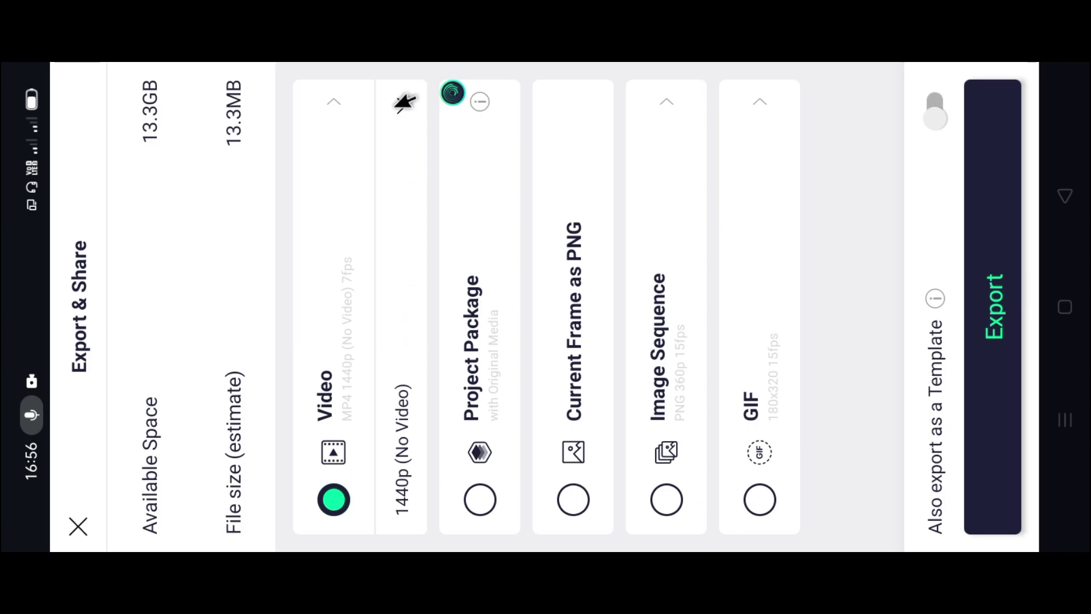
left_click(1003, 307)
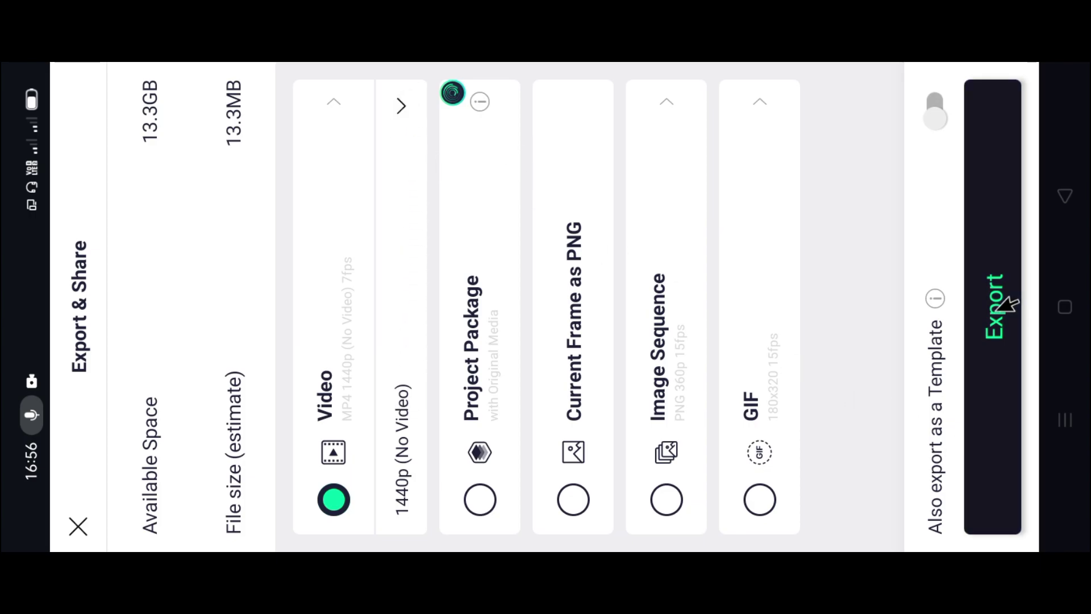